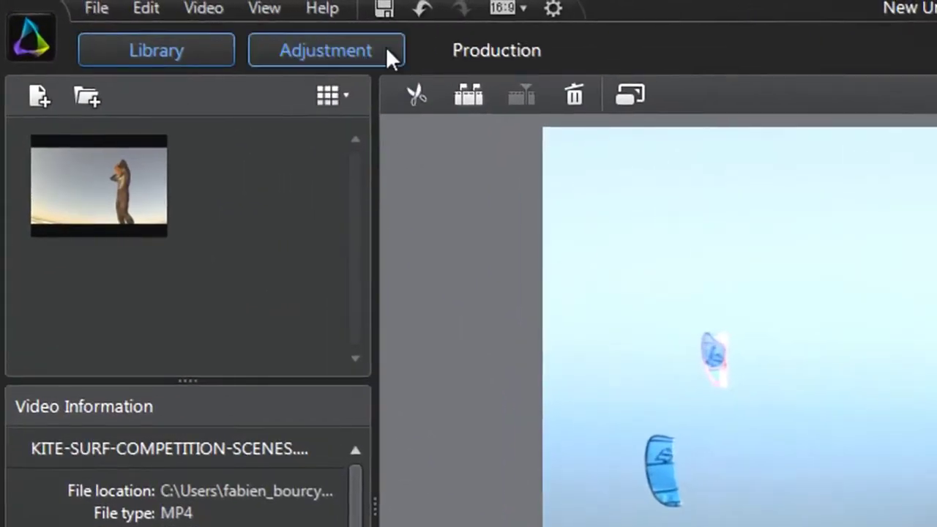
Switch from the Library to the Adjustment workspace for the kite-surf competition clip.
click(388, 50)
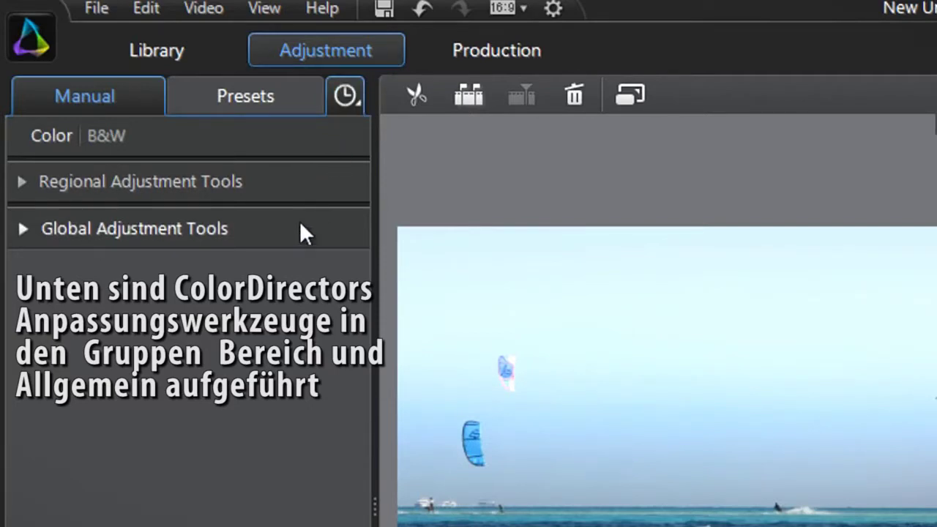
Expand Regional Adjustment Tools and pick the gradient mask tool.
click(301, 183)
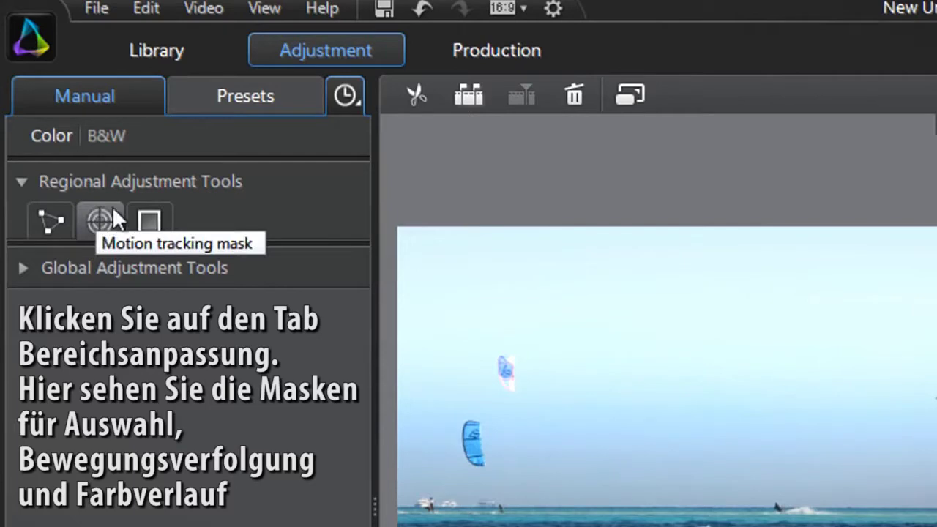
click(157, 215)
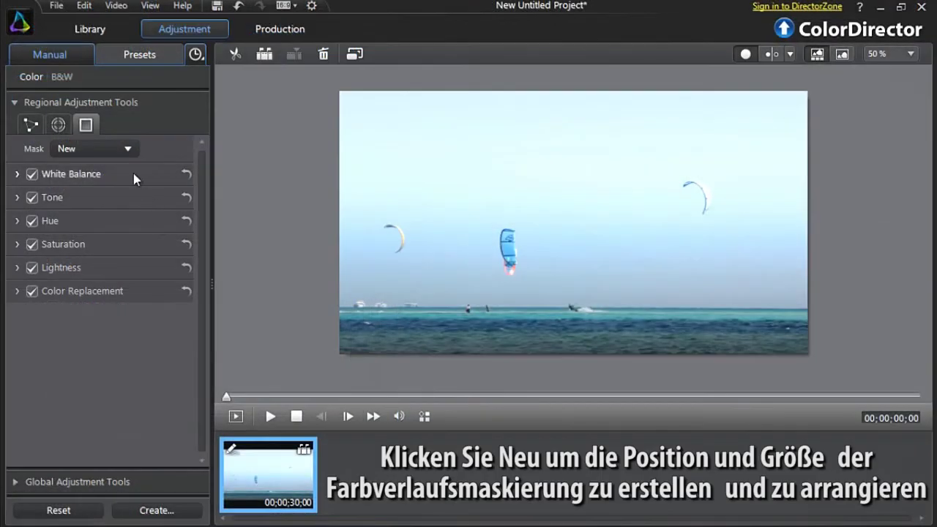
Draw a new gradient mask from the sky down to the horizon, then fine-tune its edges and centre.
click(111, 148)
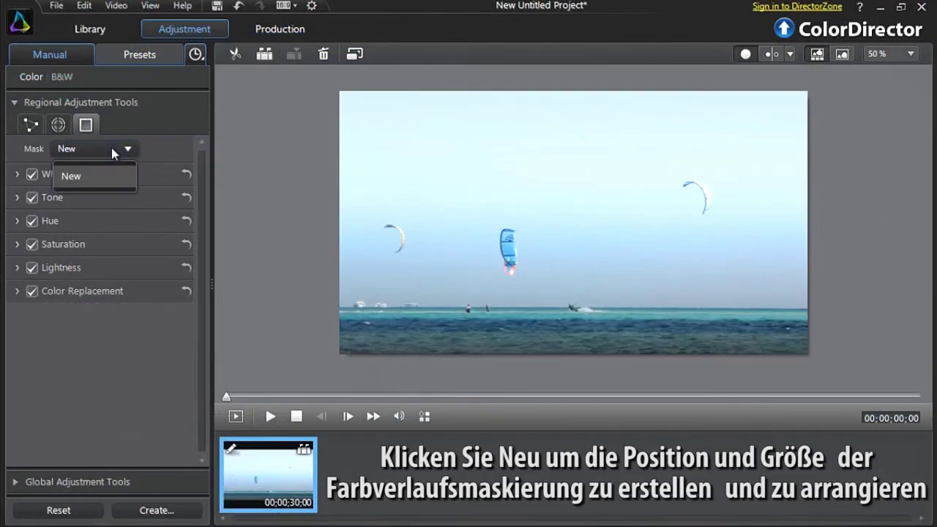
click(109, 174)
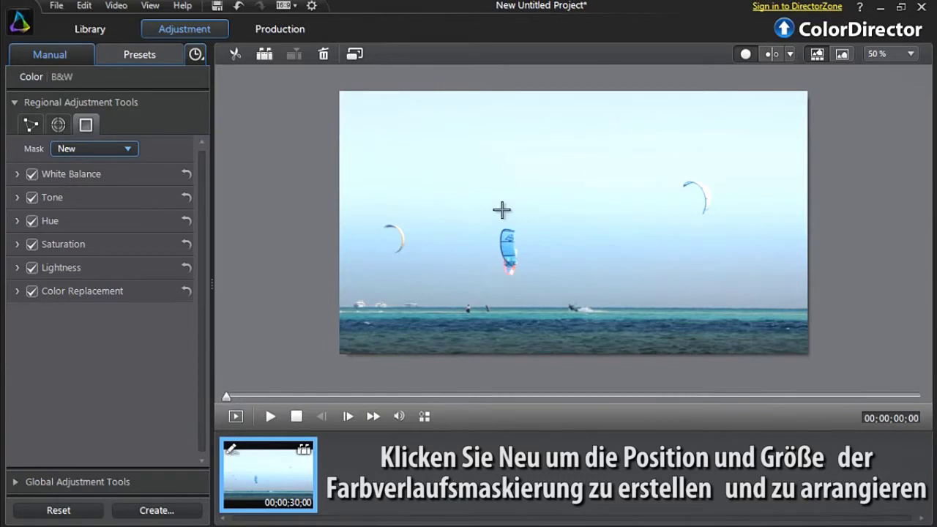
drag(598, 97, 597, 386)
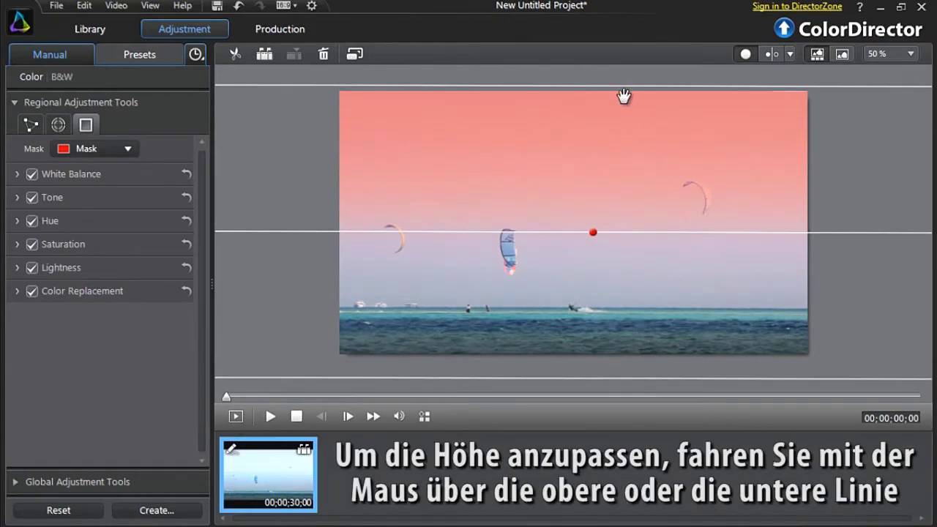
drag(622, 94, 623, 96)
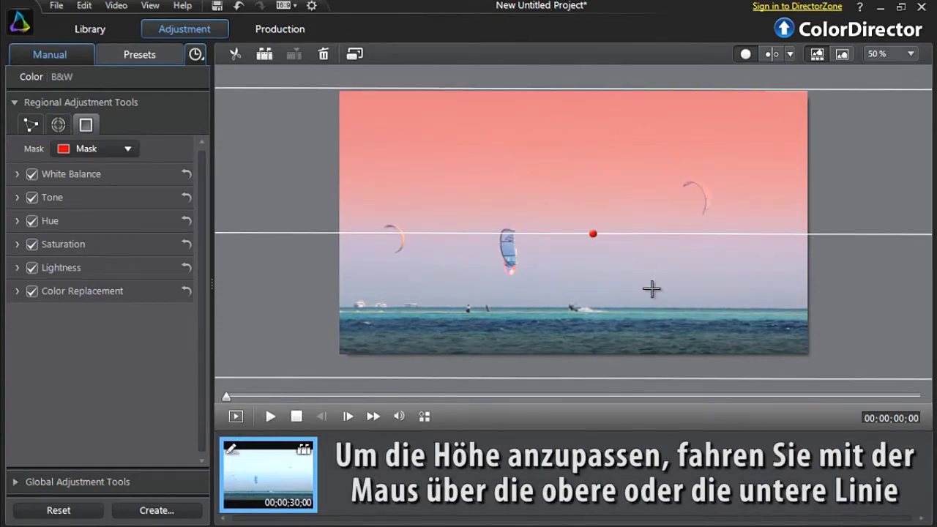
mouse_move(637, 387)
mouse_down()
mouse_move(638, 358)
mouse_move(638, 387)
mouse_move(638, 379)
mouse_up()
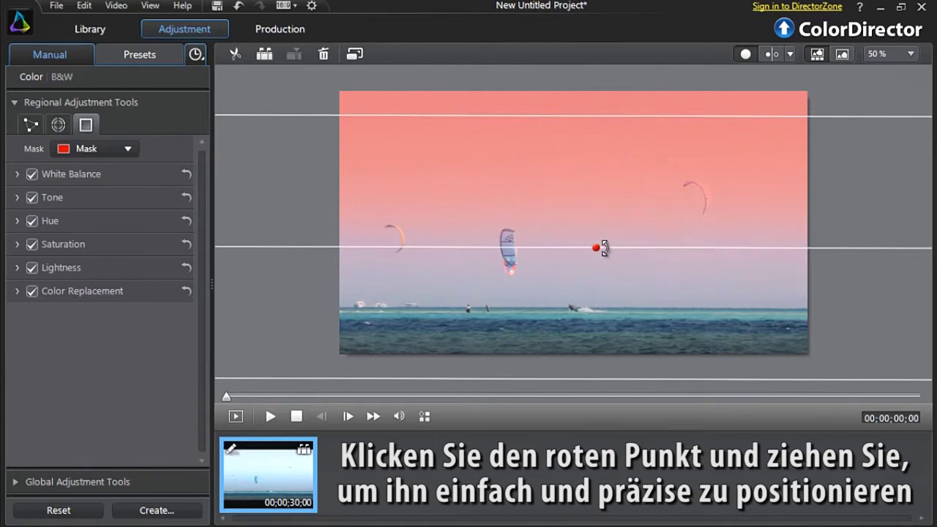
drag(600, 252, 599, 250)
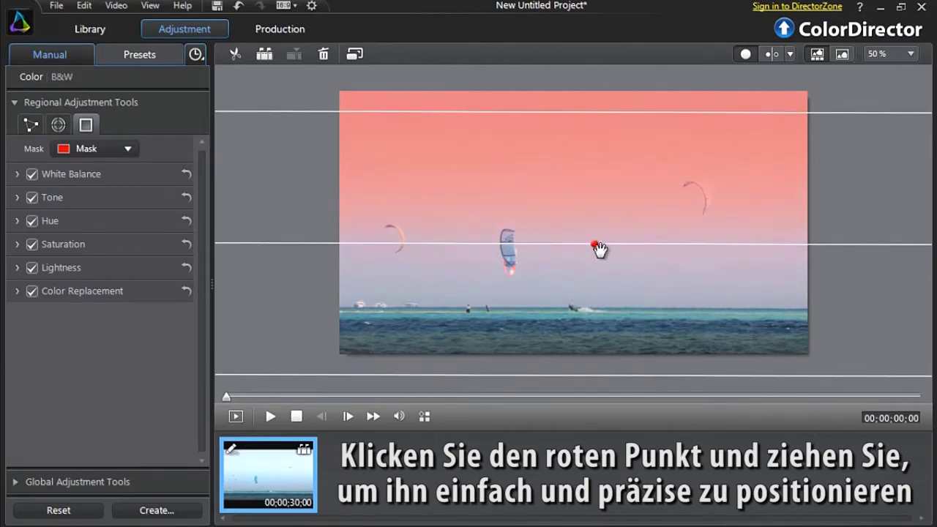
Preview the clip full screen and slightly tilt the gradient mask's angle.
click(355, 56)
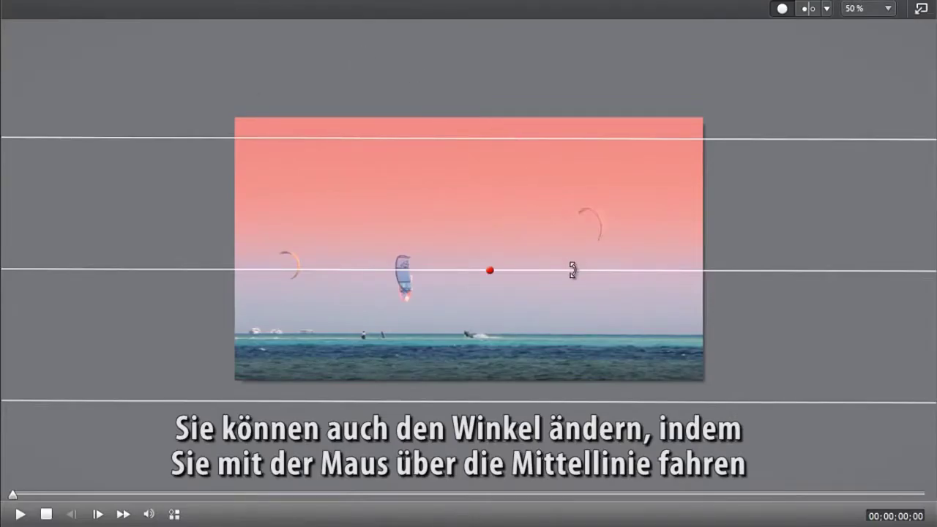
drag(573, 270, 593, 270)
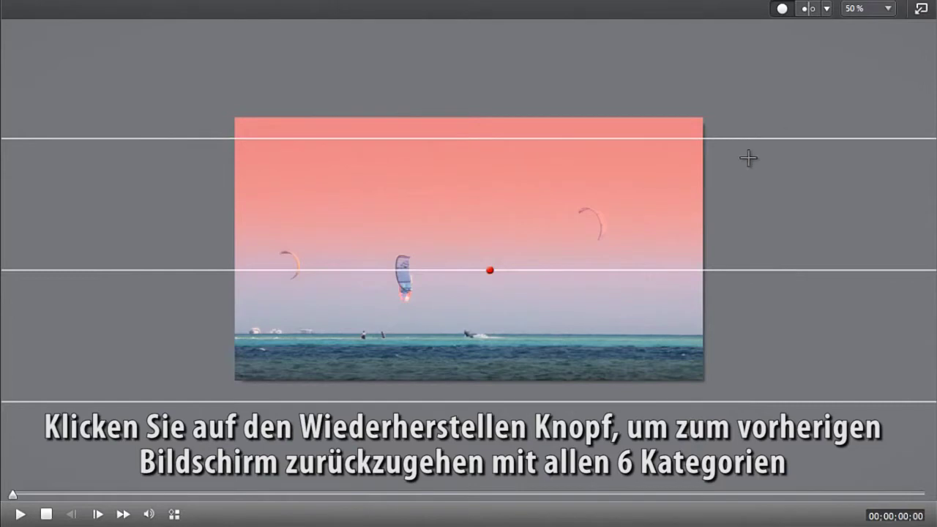
Cool the masked sky to Temperature -36, Tint -43, Exposure -0.38 and raise Vibrancy to 40.
click(922, 9)
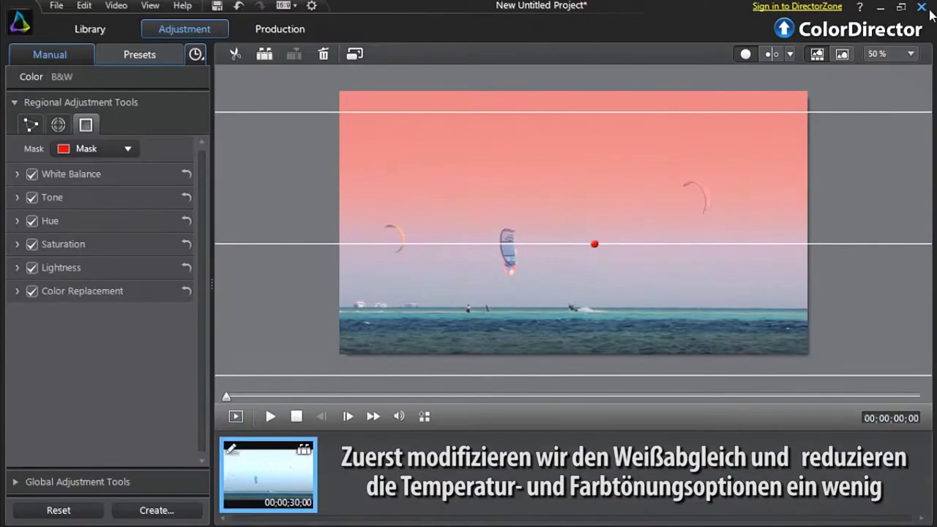
click(143, 176)
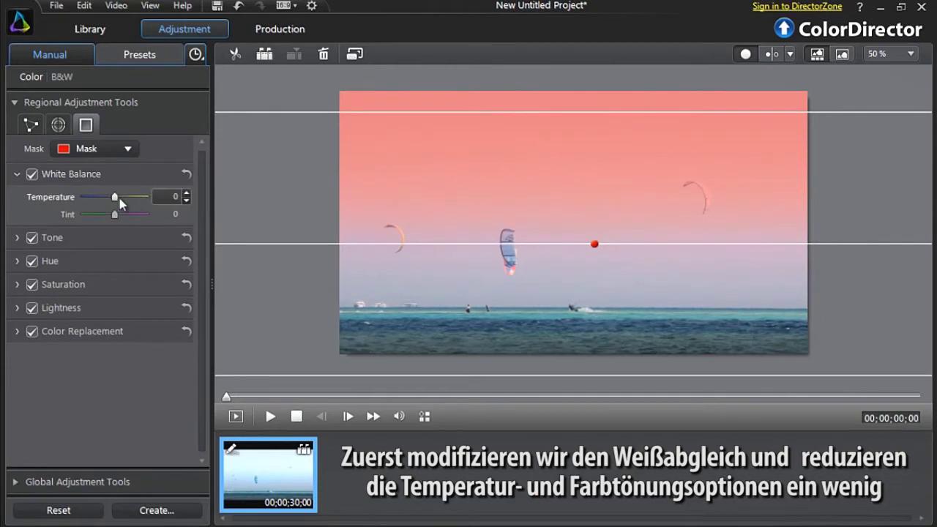
mouse_move(111, 196)
mouse_down()
mouse_move(115, 215)
mouse_move(102, 213)
mouse_up()
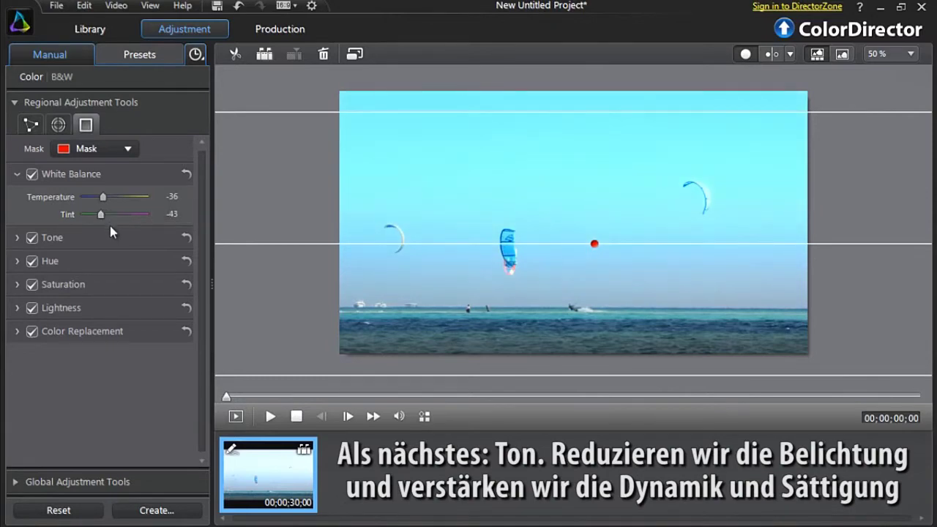
click(108, 234)
drag(114, 261, 112, 260)
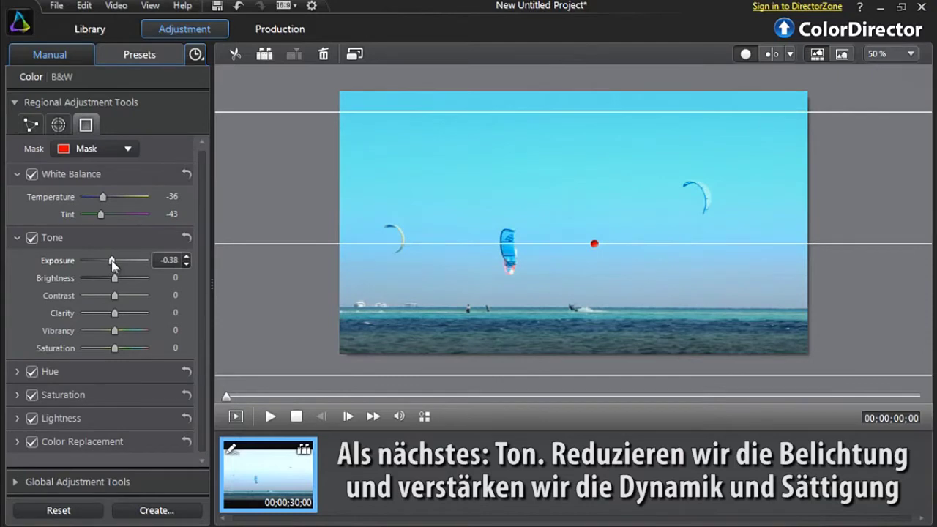
drag(124, 333, 123, 350)
Shift the sky's Aqua/Blue hue to 36/31 and boost Aqua/Blue saturation to 33/21.
click(123, 371)
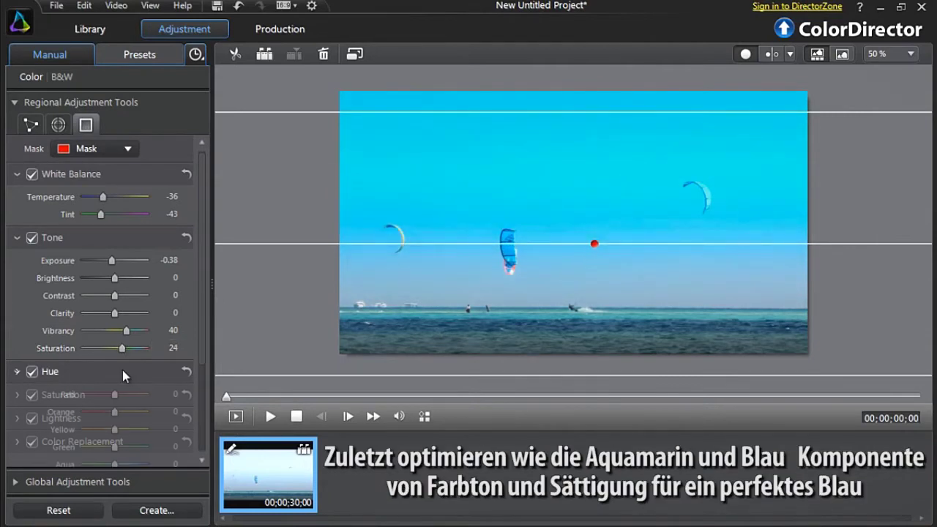
scroll(198, 388, down, 1)
scroll(197, 388, down, 3)
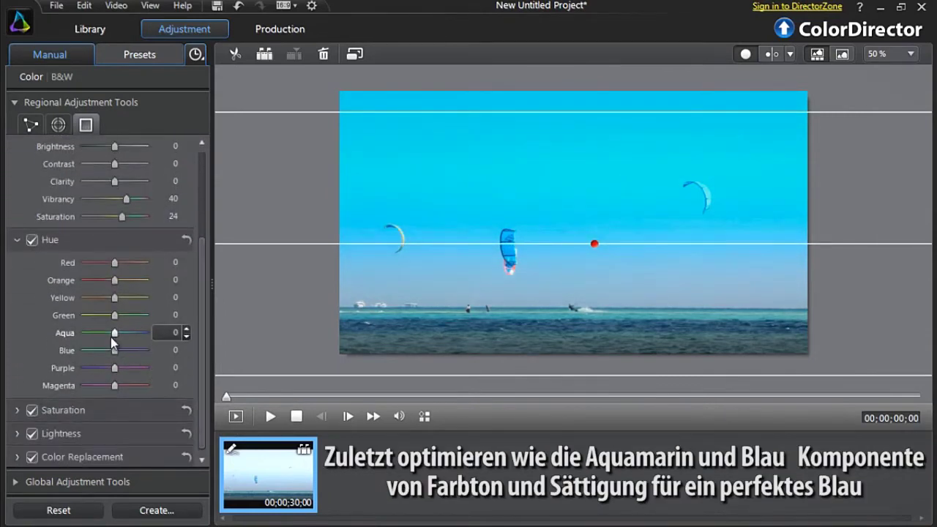
drag(121, 335, 121, 355)
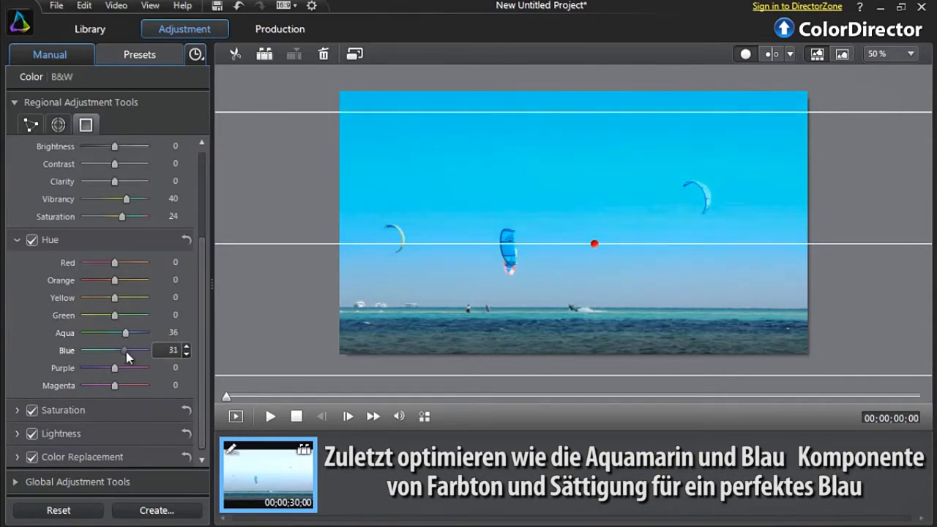
click(120, 408)
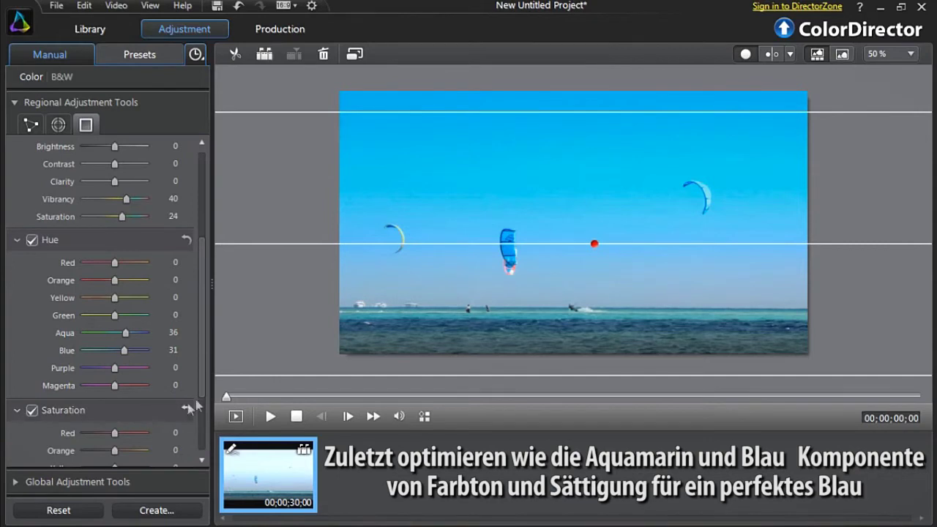
scroll(197, 442, down, 2)
drag(115, 355, 123, 372)
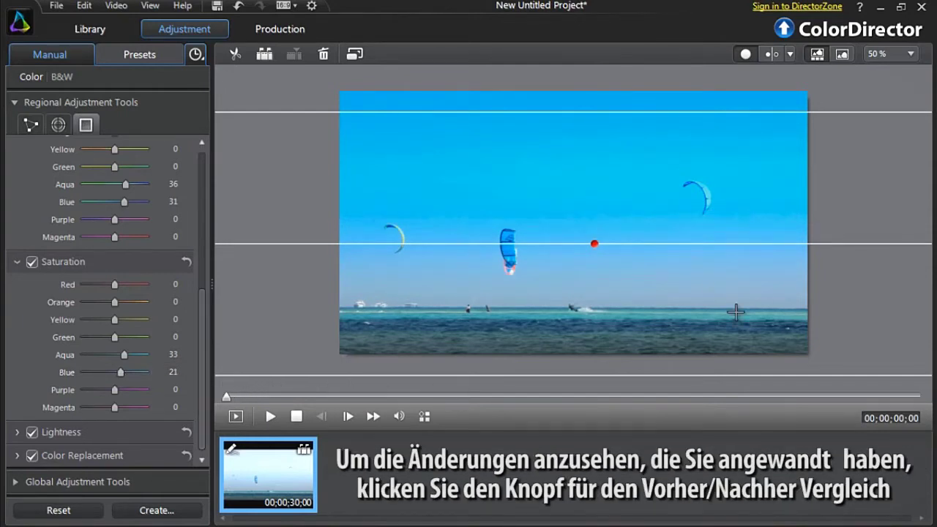
Play a before/after split comparison of the kite clip's sky adjustments.
click(771, 53)
key(space)
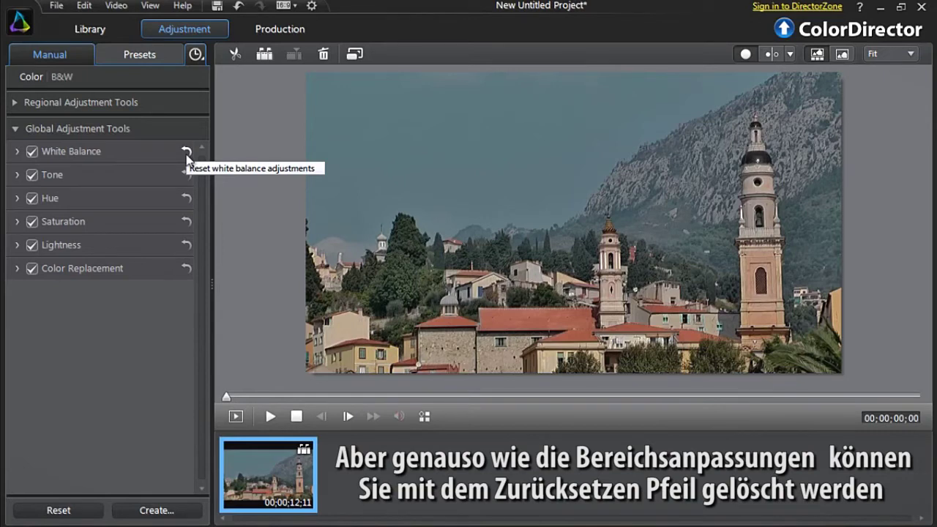
Set the village clip's global Exposure to 0.57 and Brightest to 43, and add vibrancy.
click(156, 172)
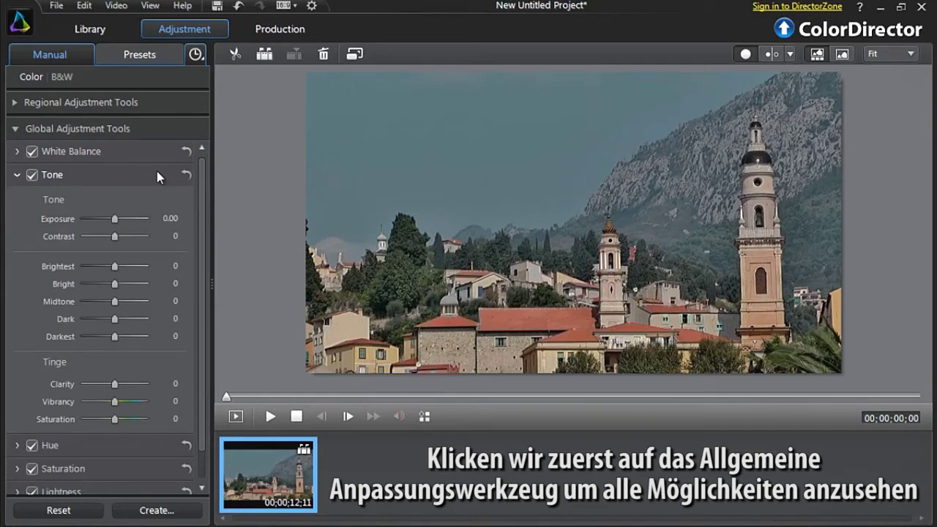
drag(125, 217, 119, 220)
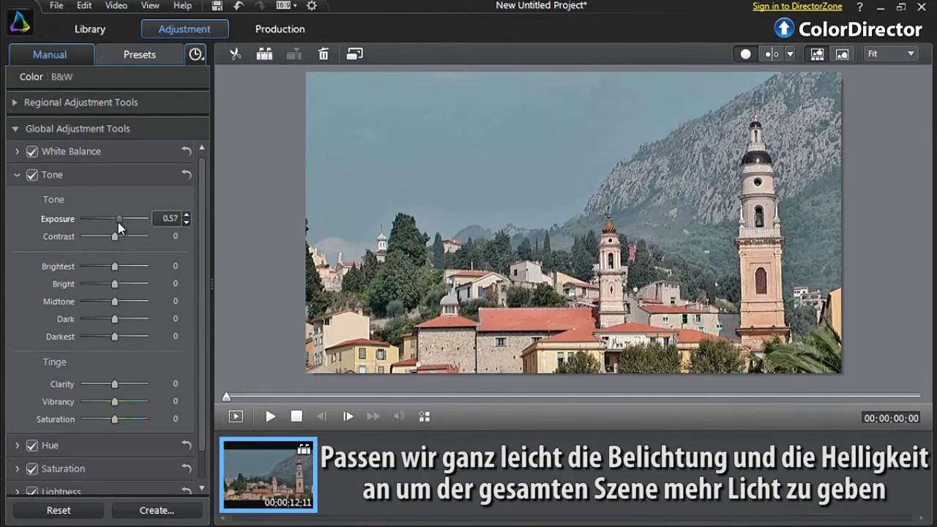
drag(121, 269, 130, 270)
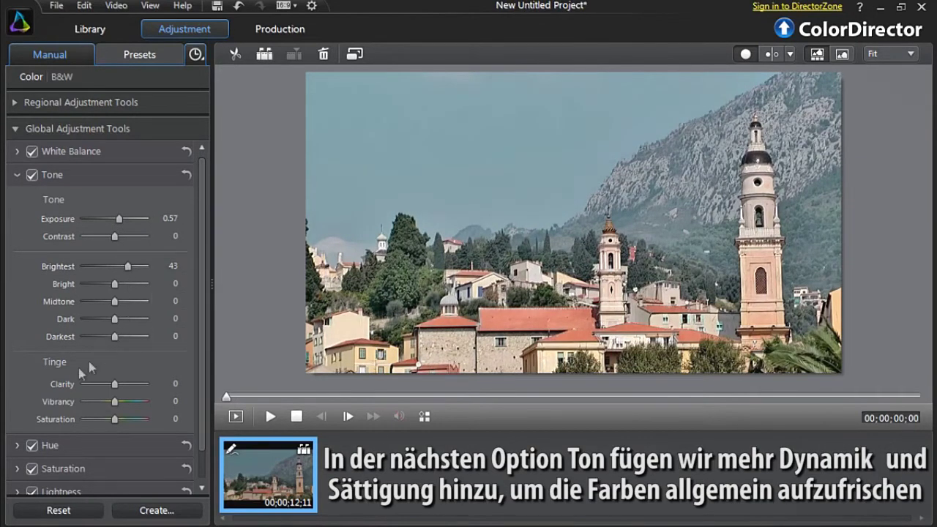
drag(114, 403, 121, 420)
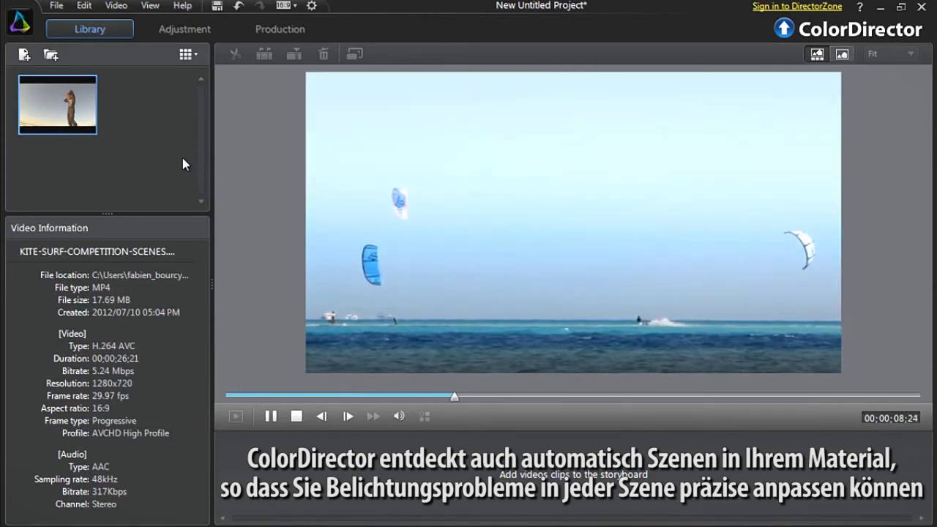
Detect the kite-surf clip's seven scenes in the storyboard, keep them as clips, and select scene two.
mouse_move(86, 106)
drag(85, 106, 264, 487)
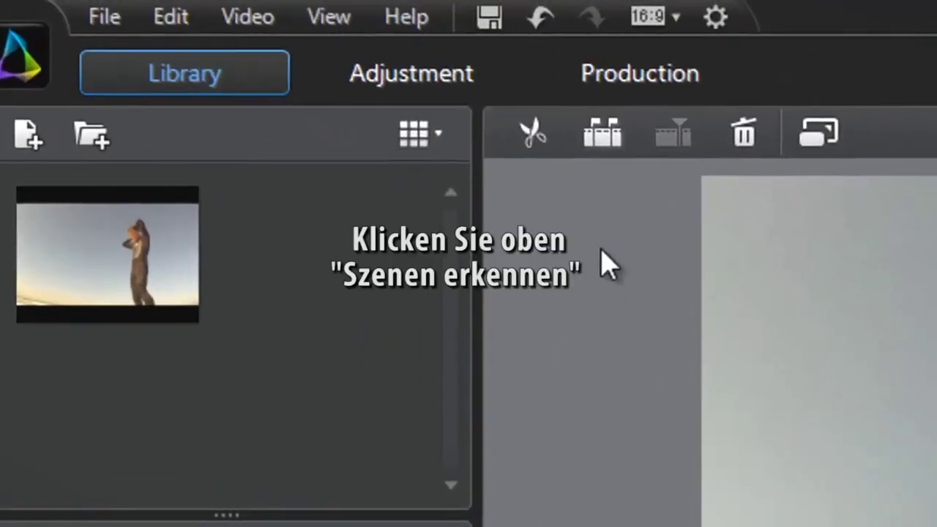
click(602, 135)
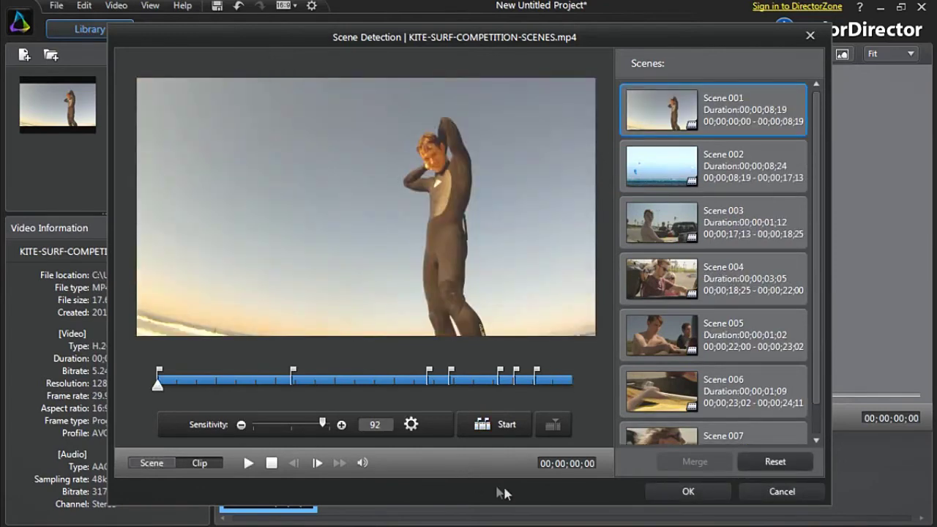
click(662, 490)
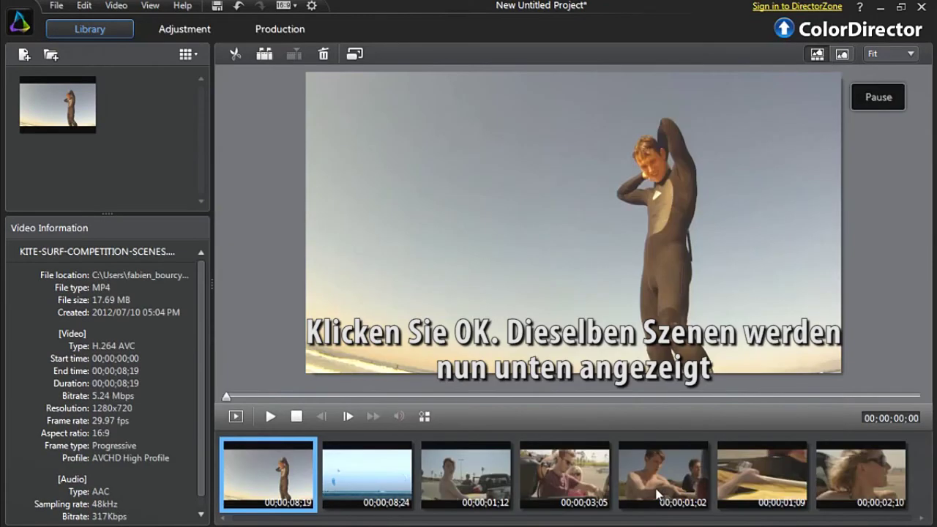
click(383, 469)
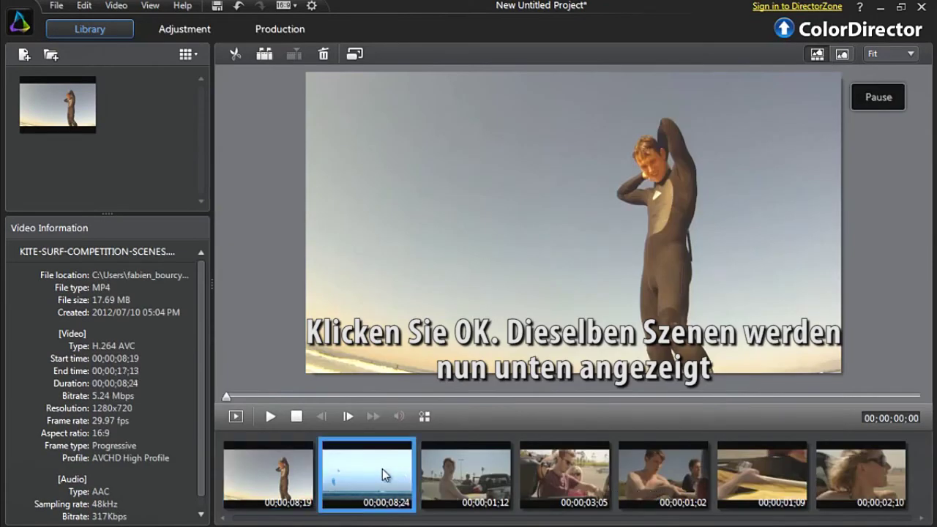